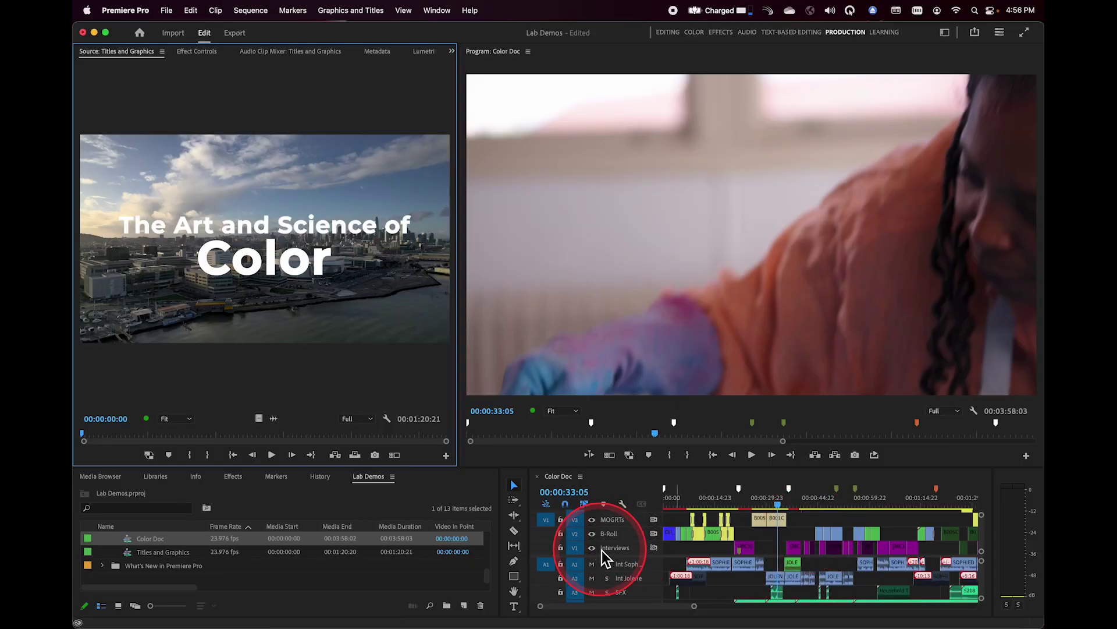
Step: Enlarge the Color Doc timeline panel and scroll through its video tracks
drag(590, 473, 582, 415)
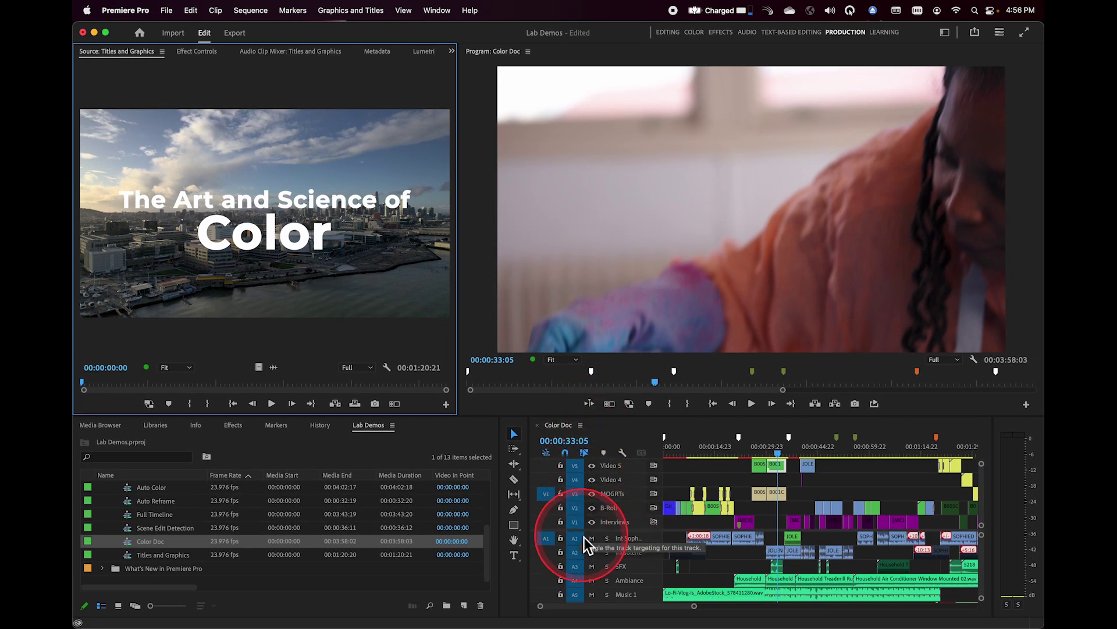
scroll(586, 548, down, 2)
scroll(585, 548, down, 2)
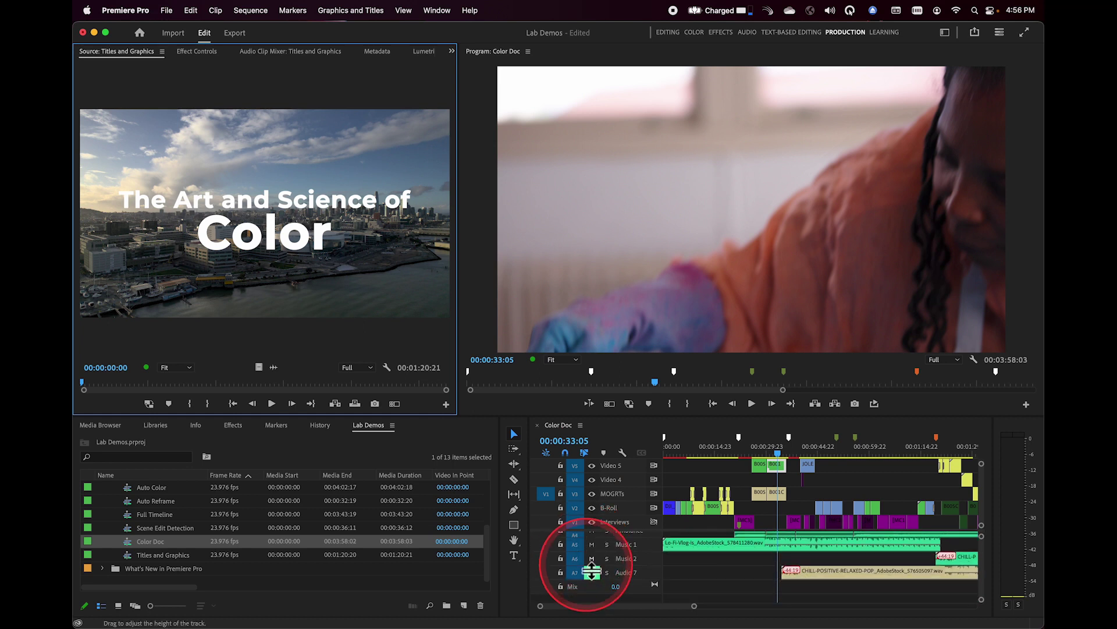
scroll(613, 498, up, 3)
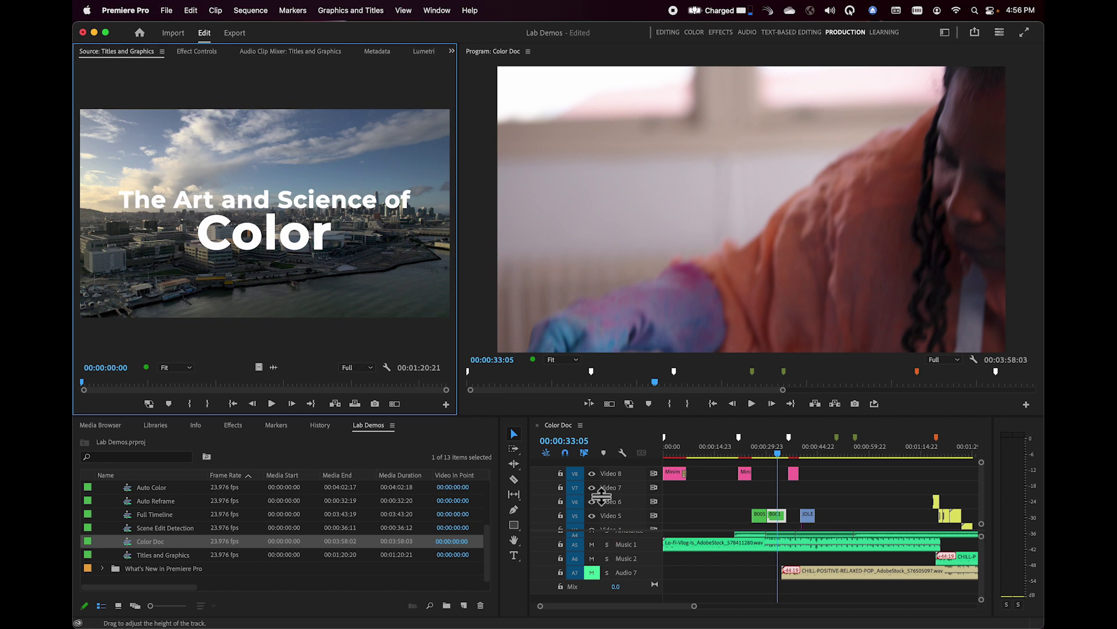
scroll(605, 500, down, 3)
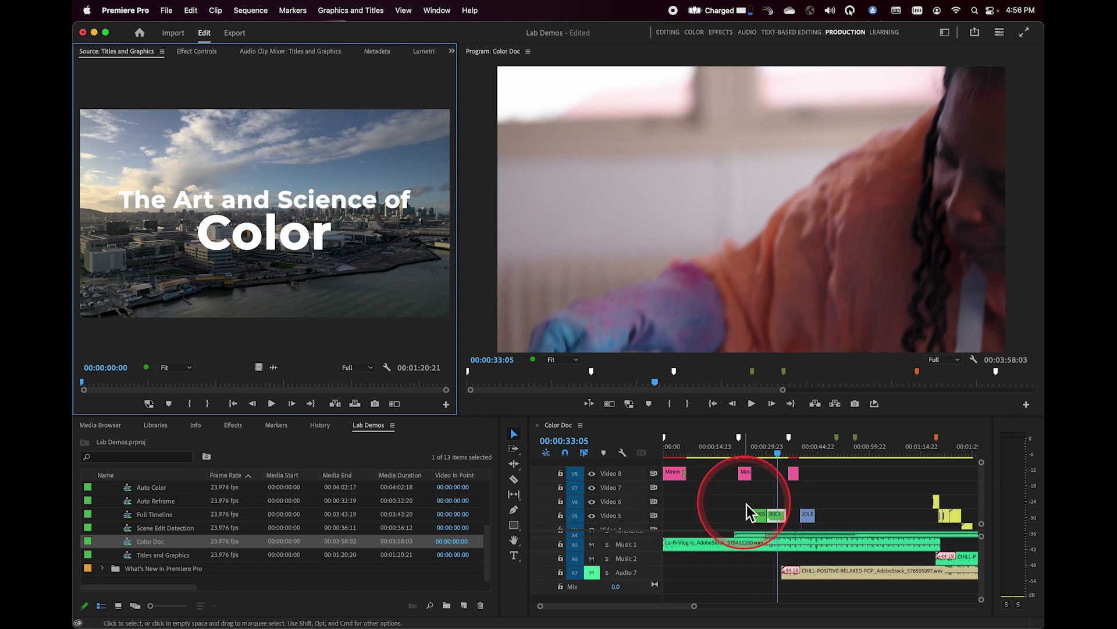
Step: Select the B-Roll clip and toggle track targeting on V2 and V3
click(698, 498)
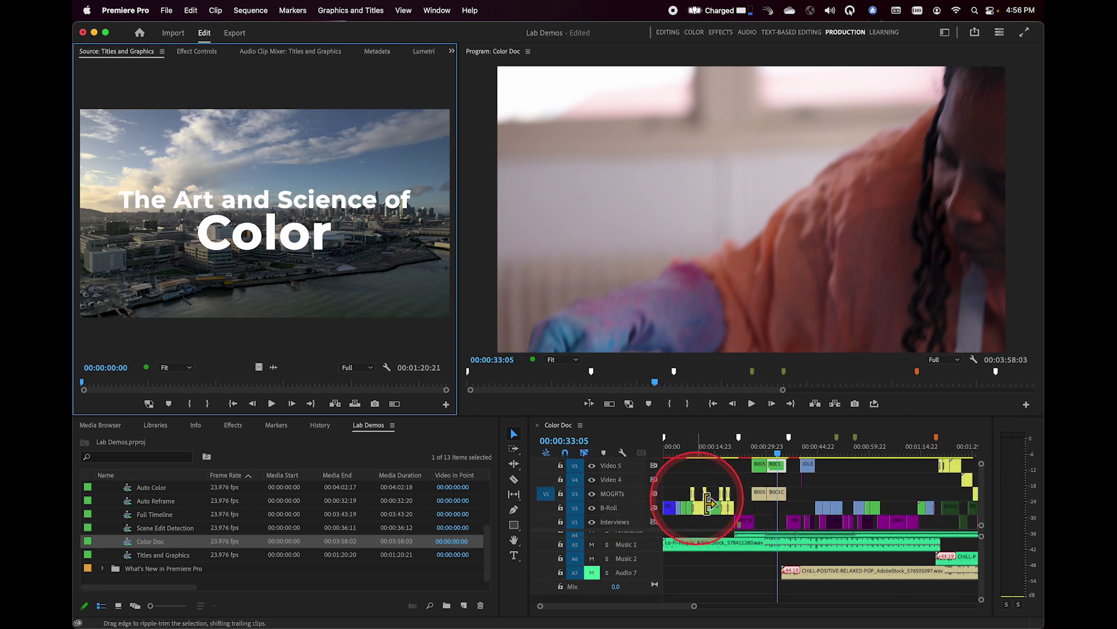
click(576, 507)
click(579, 500)
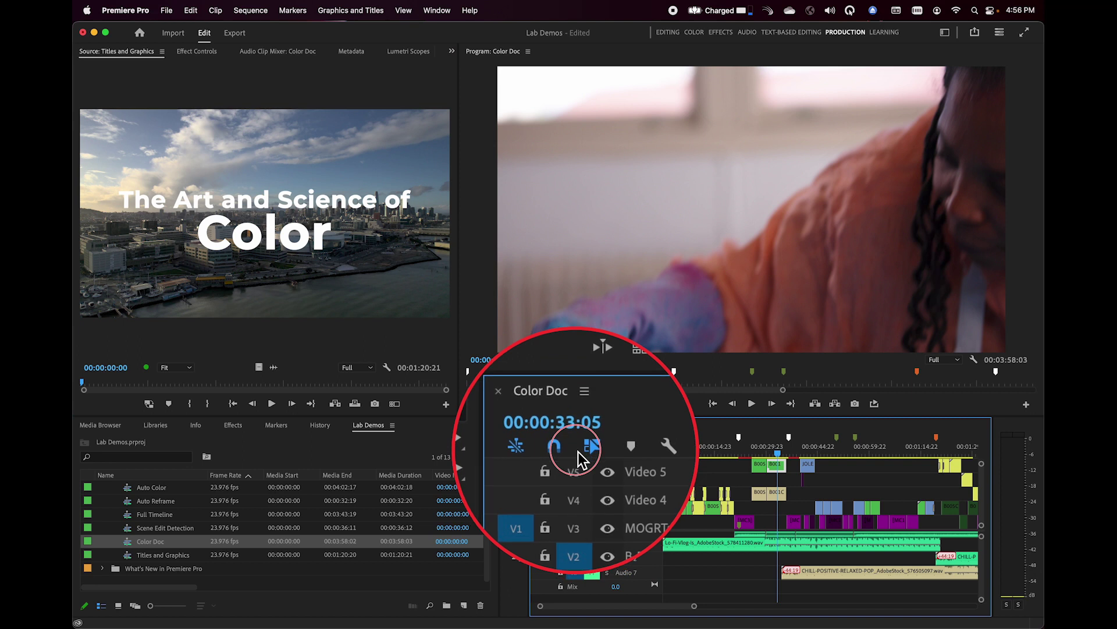
Step: Disable Video 7 targeting and enlarge the audio area so tracks A1–A7 show
scroll(581, 470, up, 4)
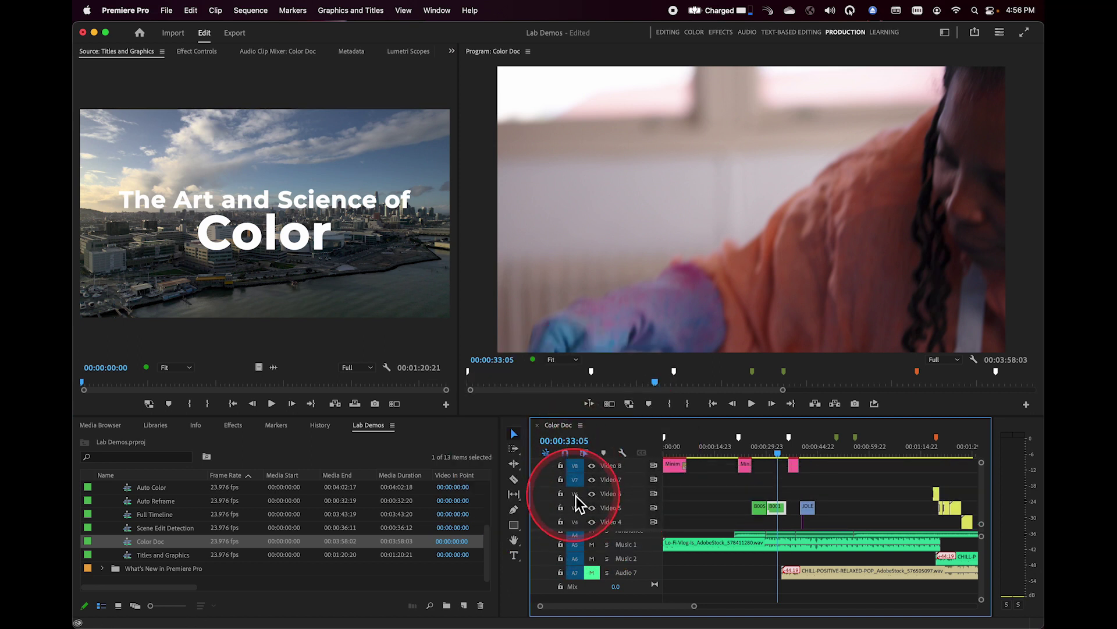
click(578, 483)
scroll(577, 483, down, 2)
scroll(577, 496, down, 1)
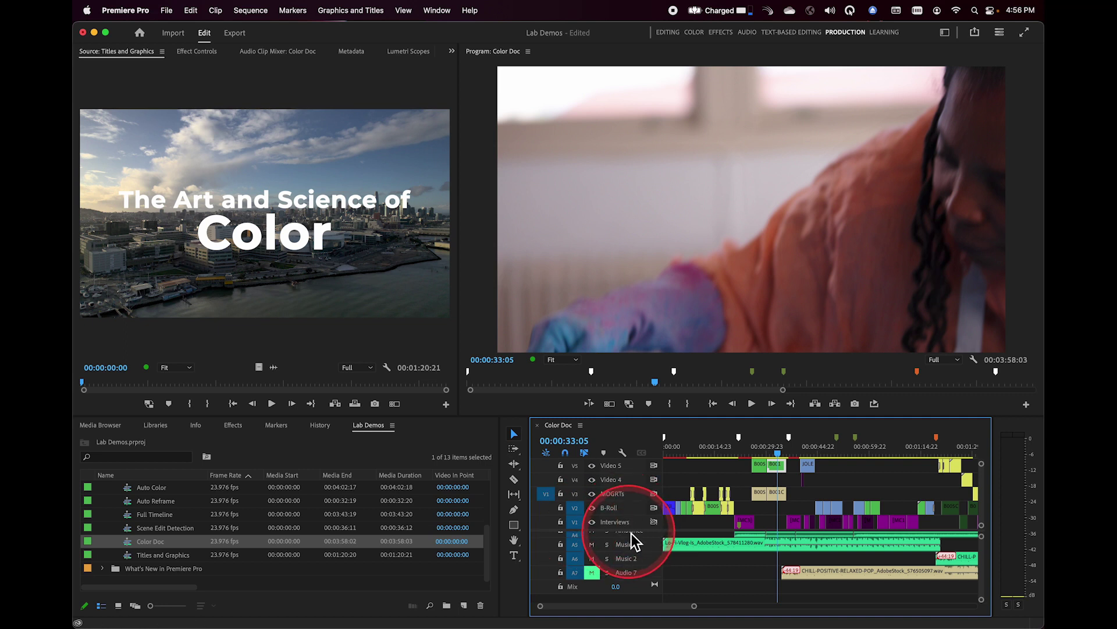
drag(633, 533, 635, 507)
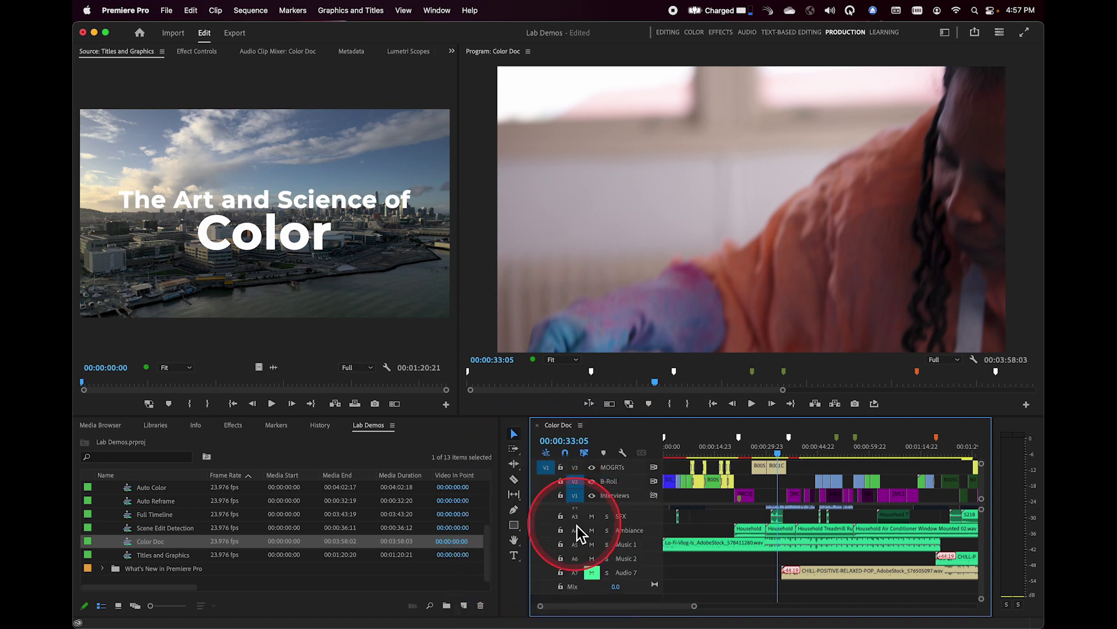
scroll(578, 533, up, 2)
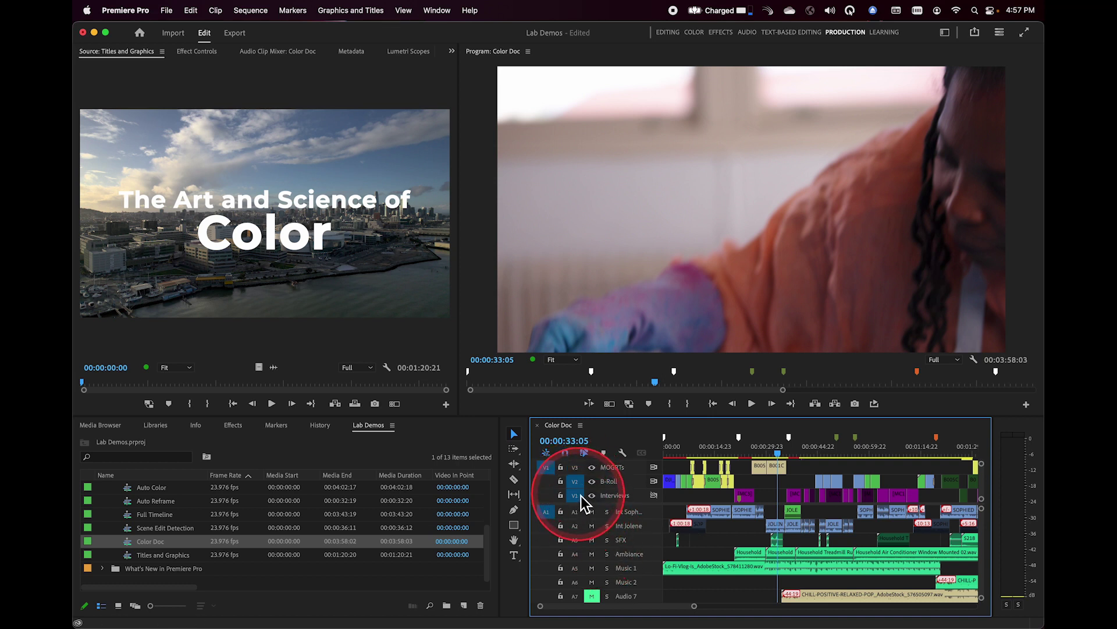
Step: Set an In point at 00:00:41:02, then move the playhead to 00:01:03:10
click(805, 451)
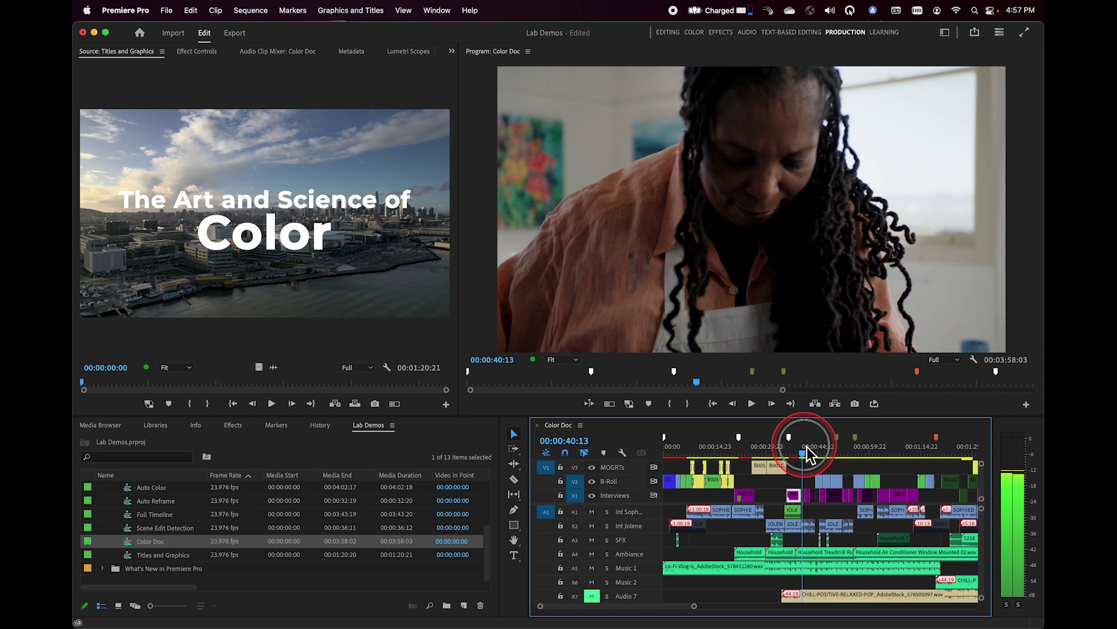
click(808, 446)
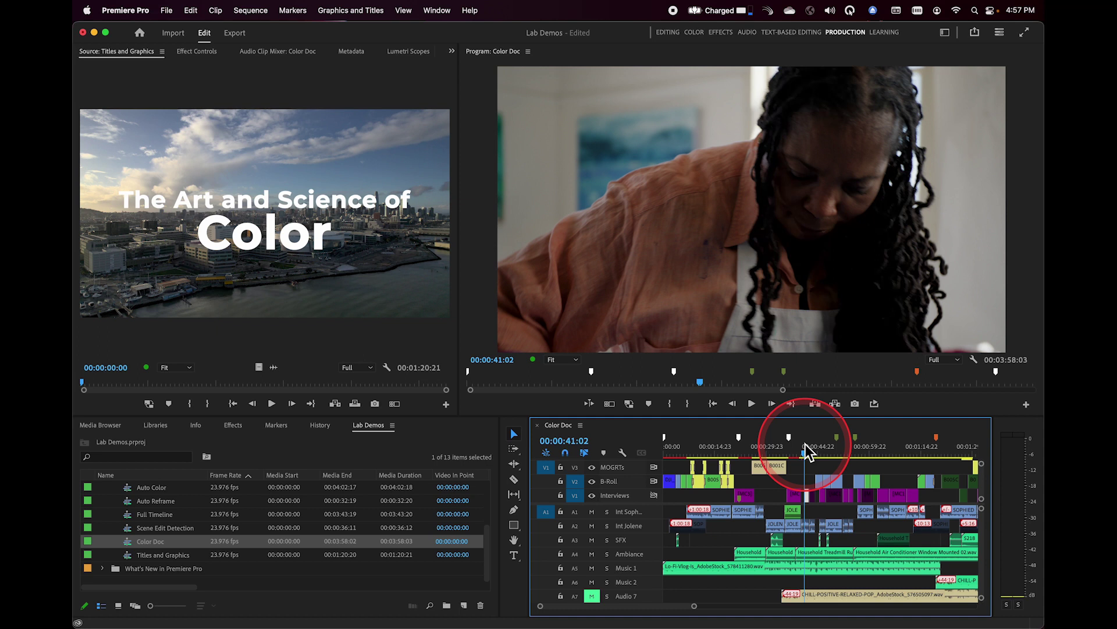
key(i)
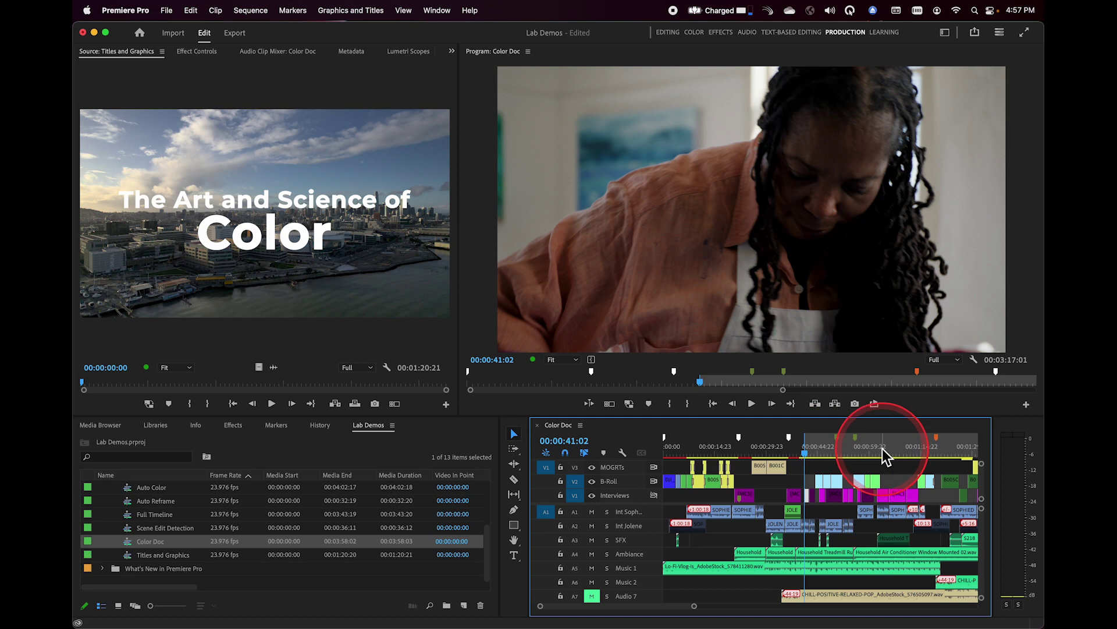
click(883, 450)
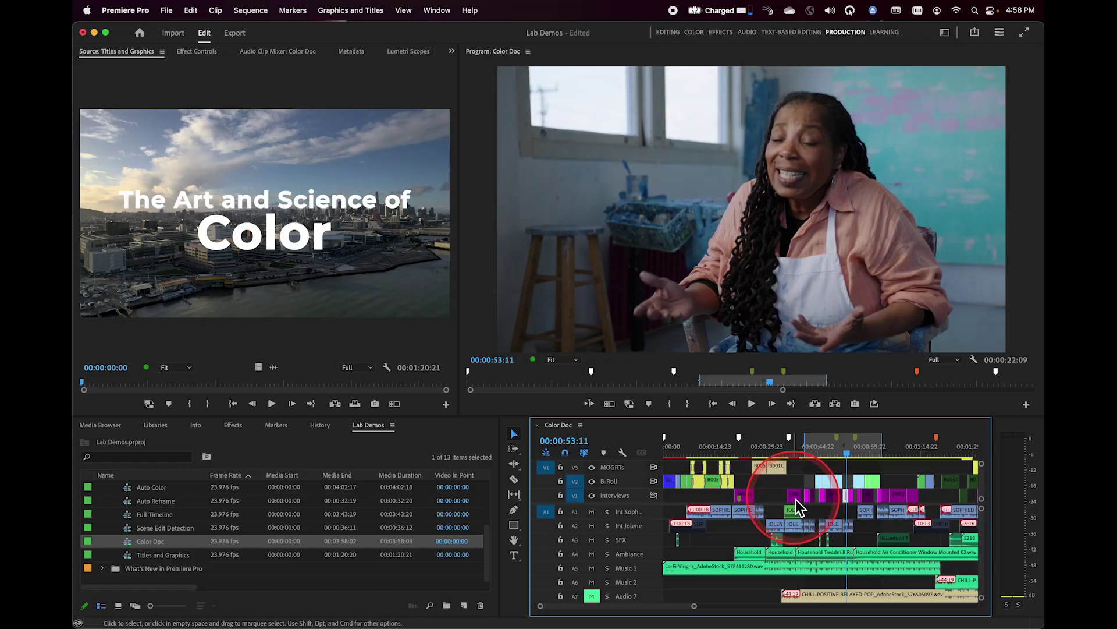
Step: Finish the 00:00:22:09 In/Out range and return the playhead to about 00:00:31:17
mouse_move(795, 500)
mouse_down()
mouse_move(776, 474)
mouse_move(782, 454)
mouse_move(762, 462)
mouse_up()
click(777, 454)
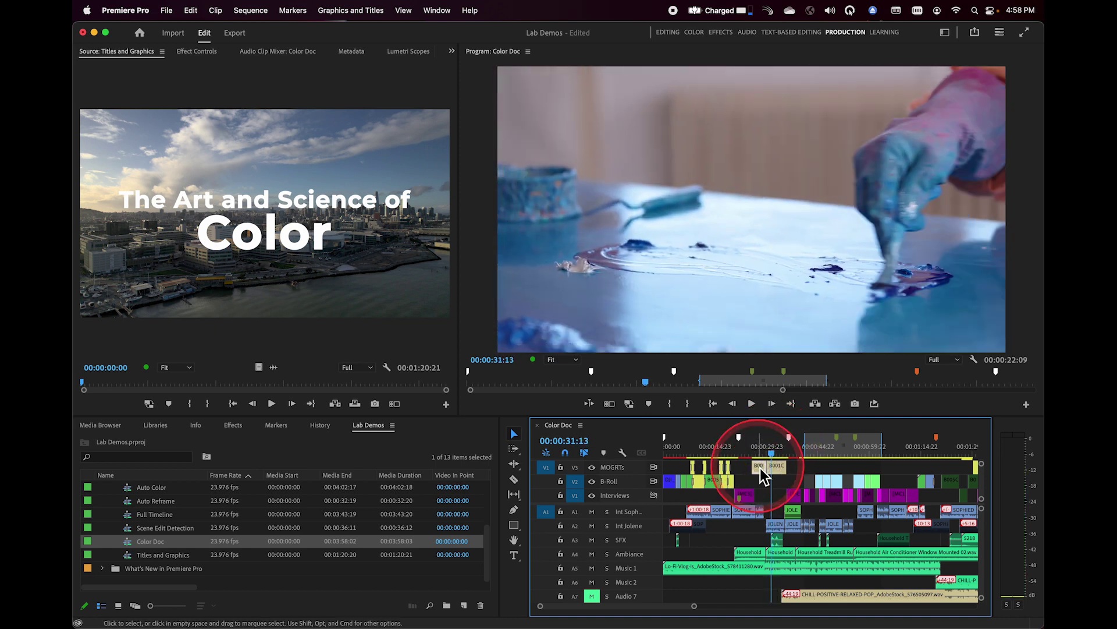
Step: Move the playhead to 00:00:27:23, then ahead to 00:00:48:13, for Color Doc_Sub_01.00
click(757, 447)
drag(762, 454, 760, 450)
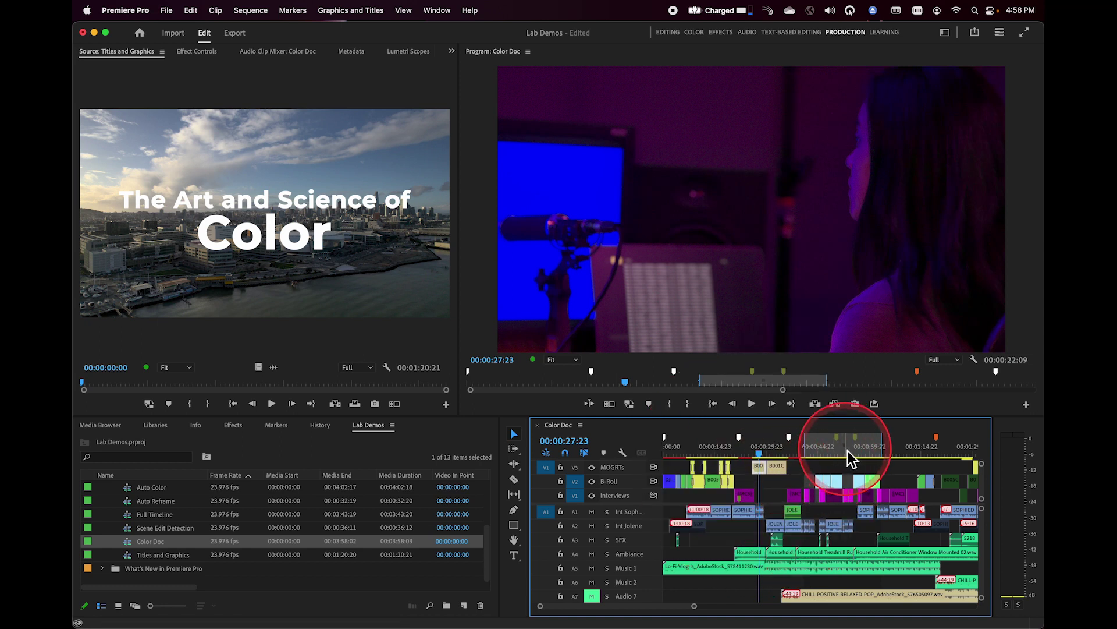
drag(845, 448, 835, 447)
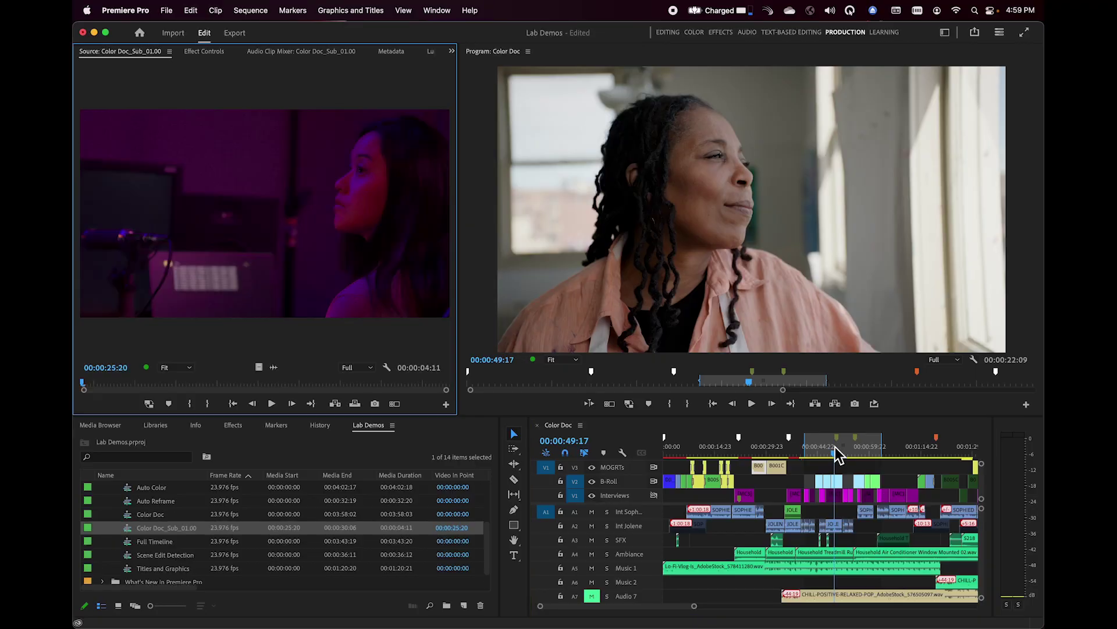
Step: Reposition the playhead at 00:00:42:20 and scrub to 00:01:01:11 for the next ranges
click(835, 447)
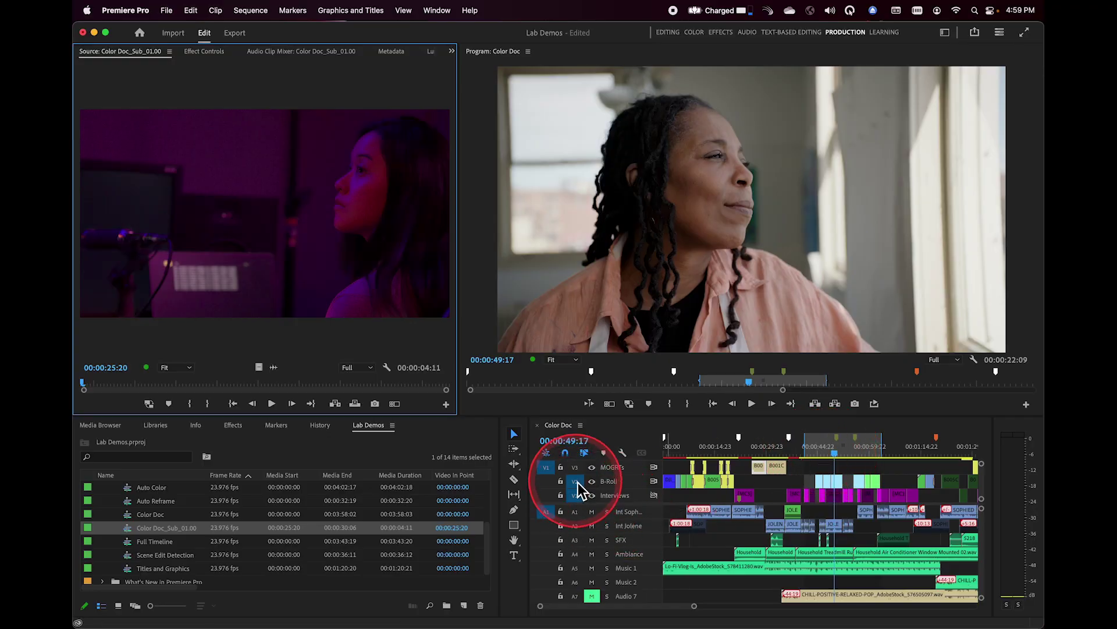
click(810, 452)
mouse_move(813, 459)
mouse_down()
mouse_move(892, 449)
mouse_move(816, 444)
mouse_up()
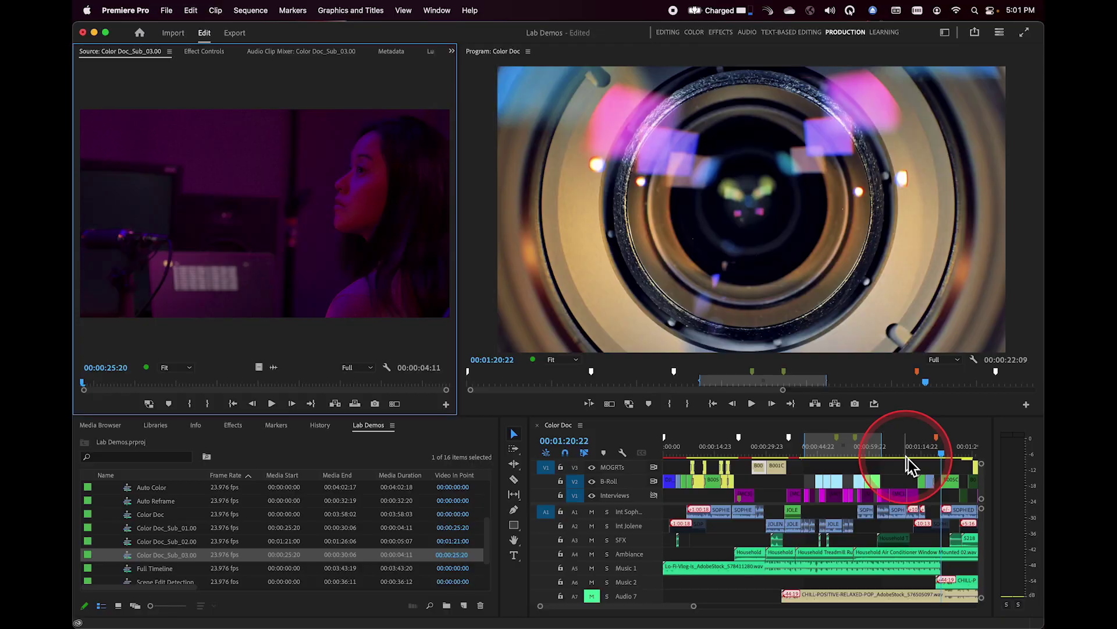
Step: Move the playhead from 00:01:22 back to 00:00:48:10 and make Color Doc_Sub_04.00
click(953, 456)
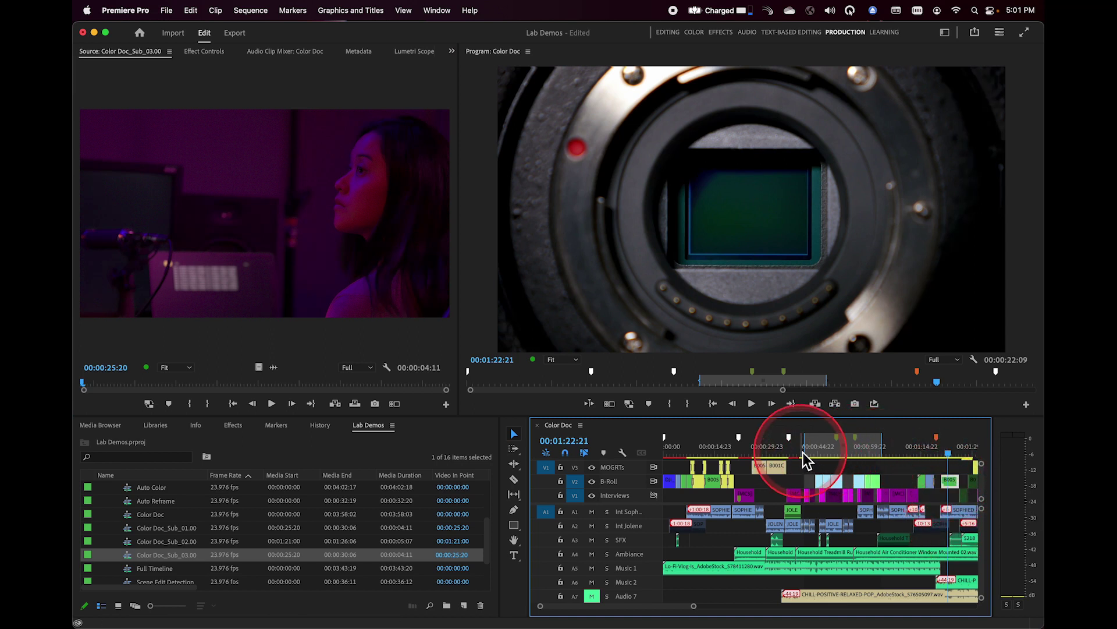
click(831, 449)
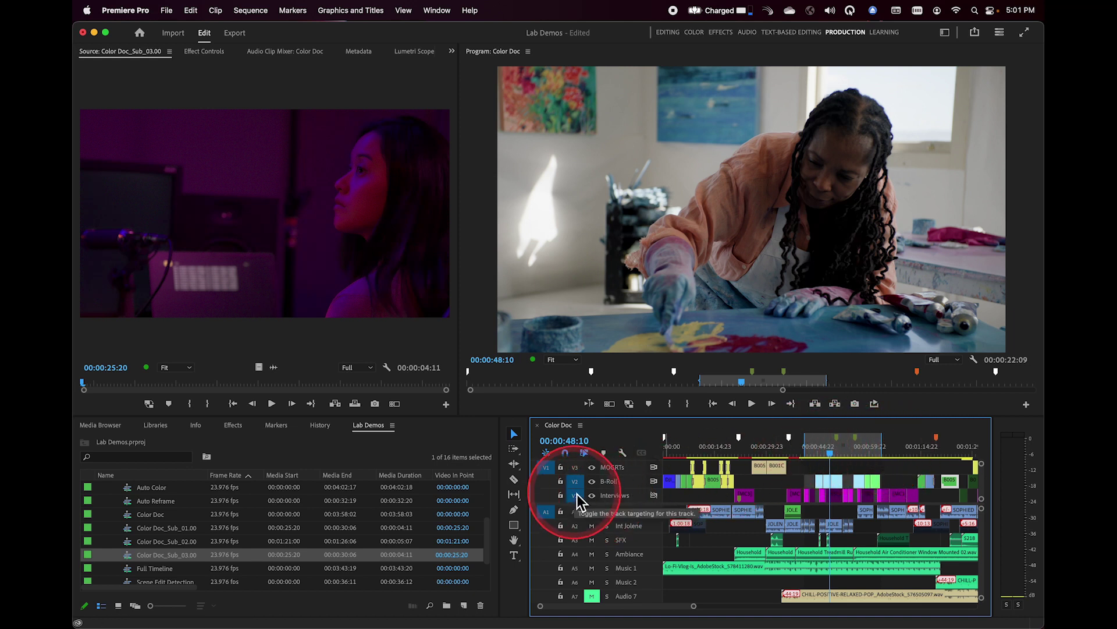
key(s)
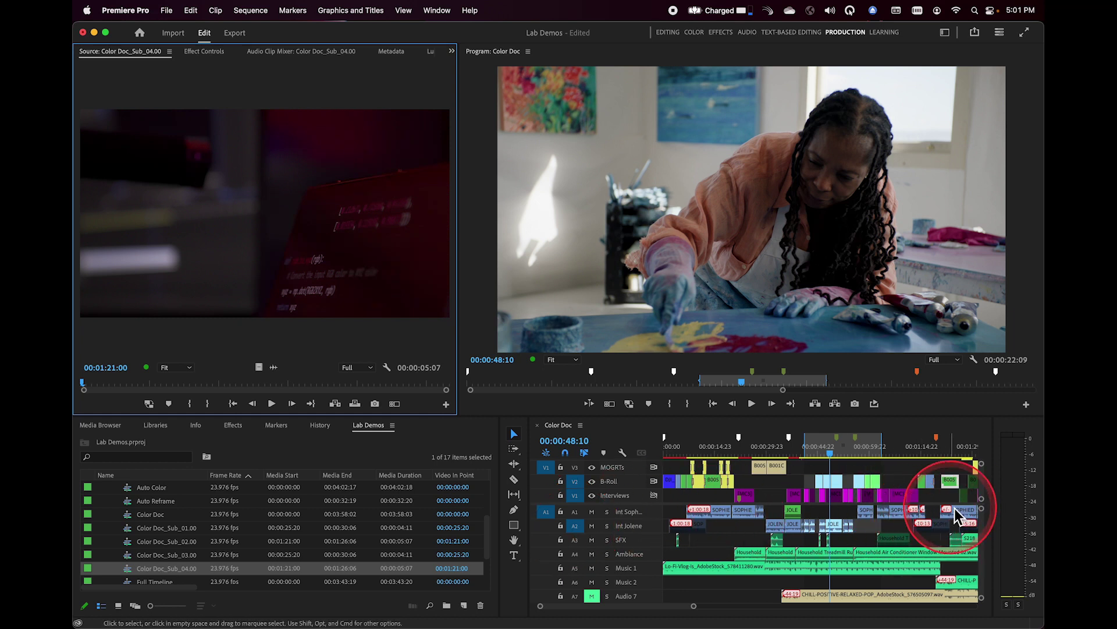
Step: Scrub toward 00:01:20, activate the Source monitor, and park the playhead at 00:00:41:17
drag(954, 453, 959, 453)
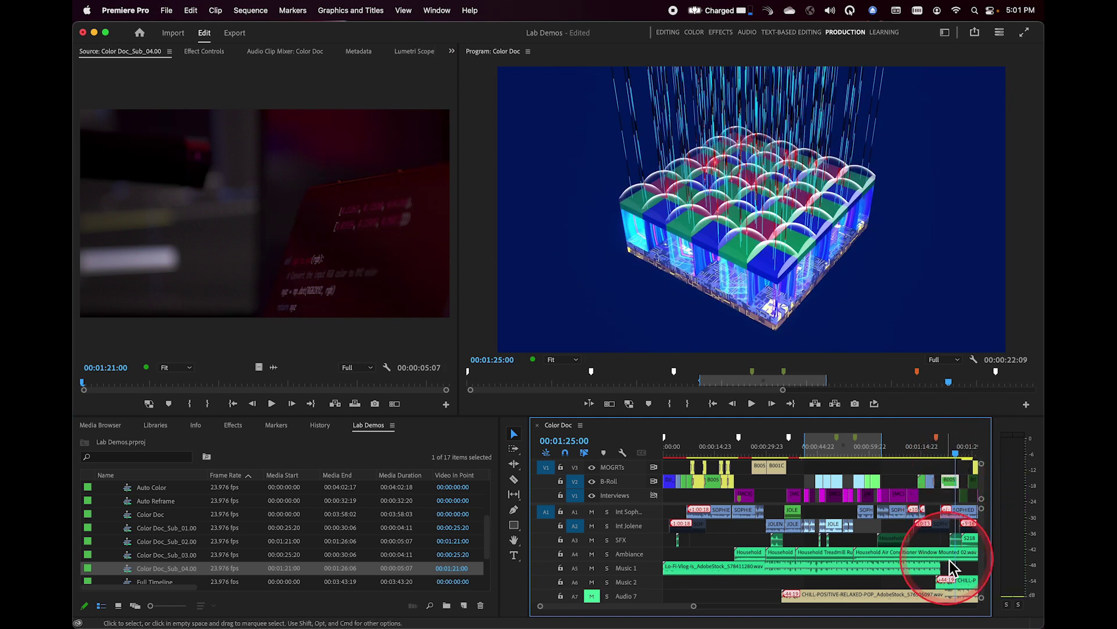
click(248, 197)
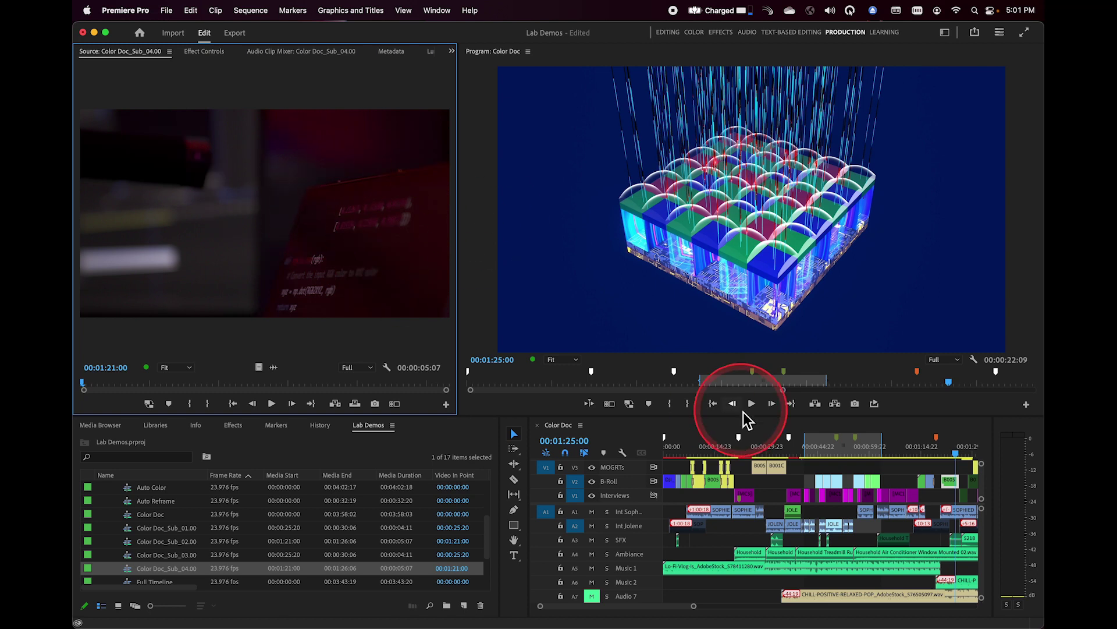
click(809, 452)
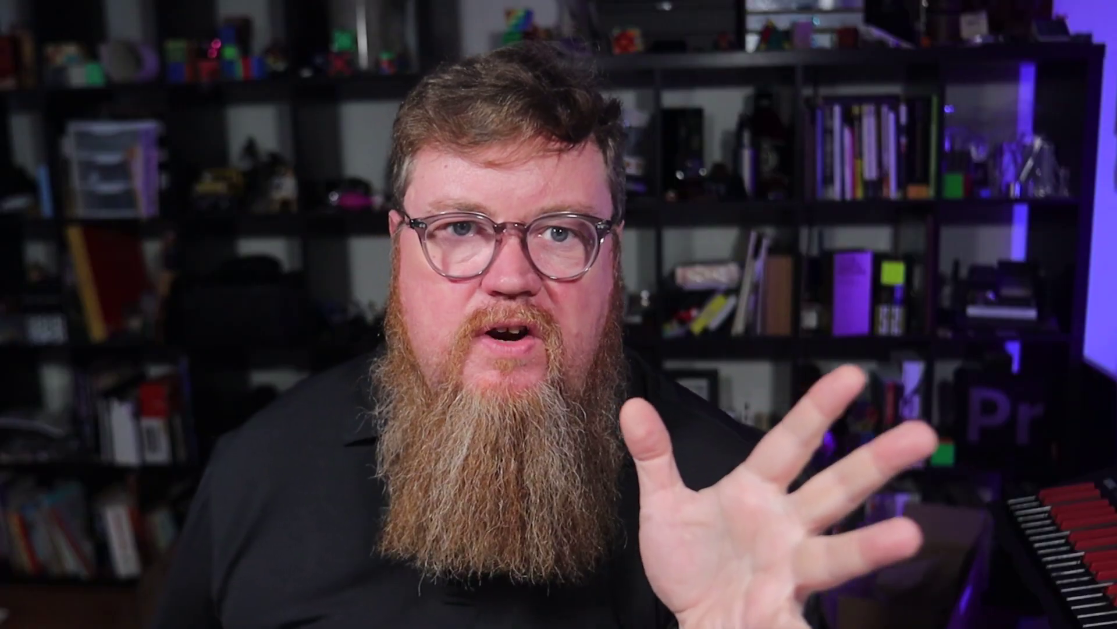
click(799, 490)
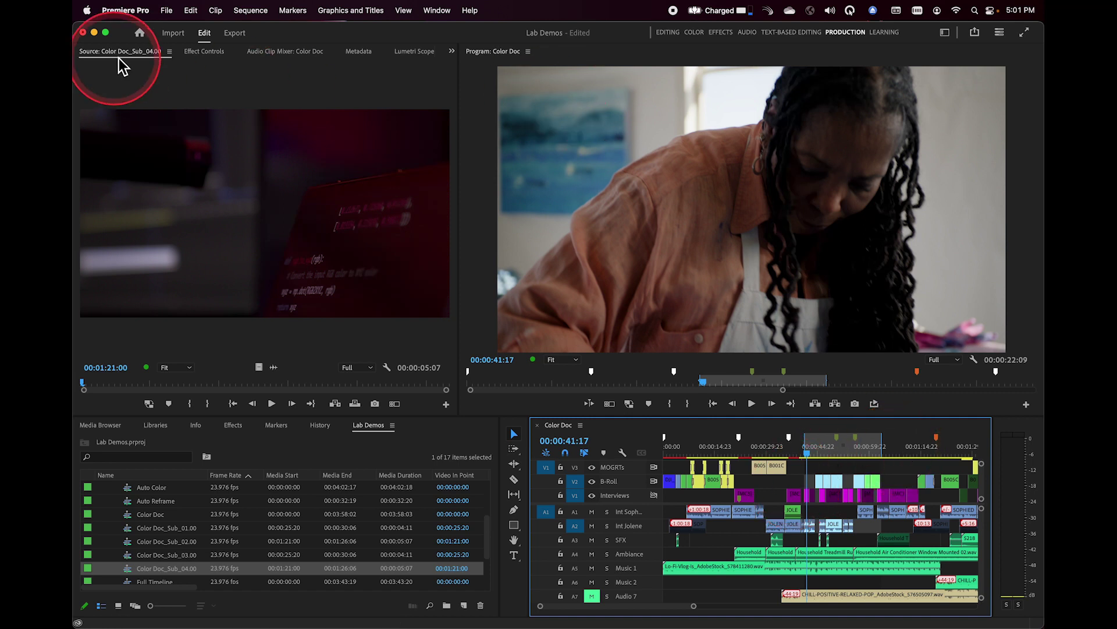
Step: In Keyboard Shortcuts, search 'des' and remove ⇧⌘A from Deselect All, keeping only F12
click(124, 9)
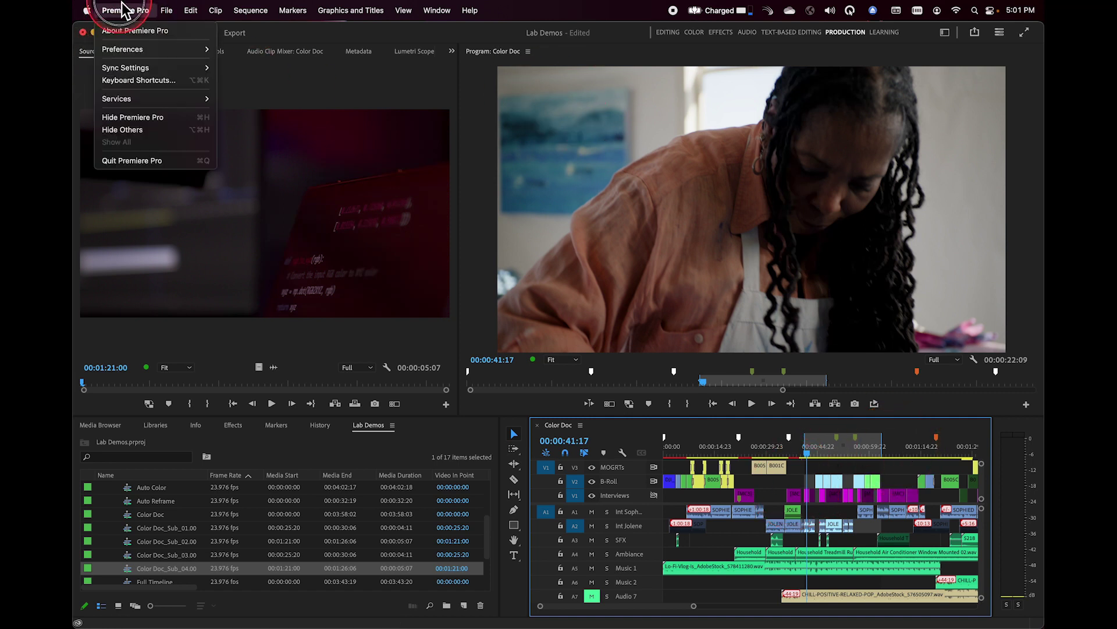
click(129, 81)
click(177, 399)
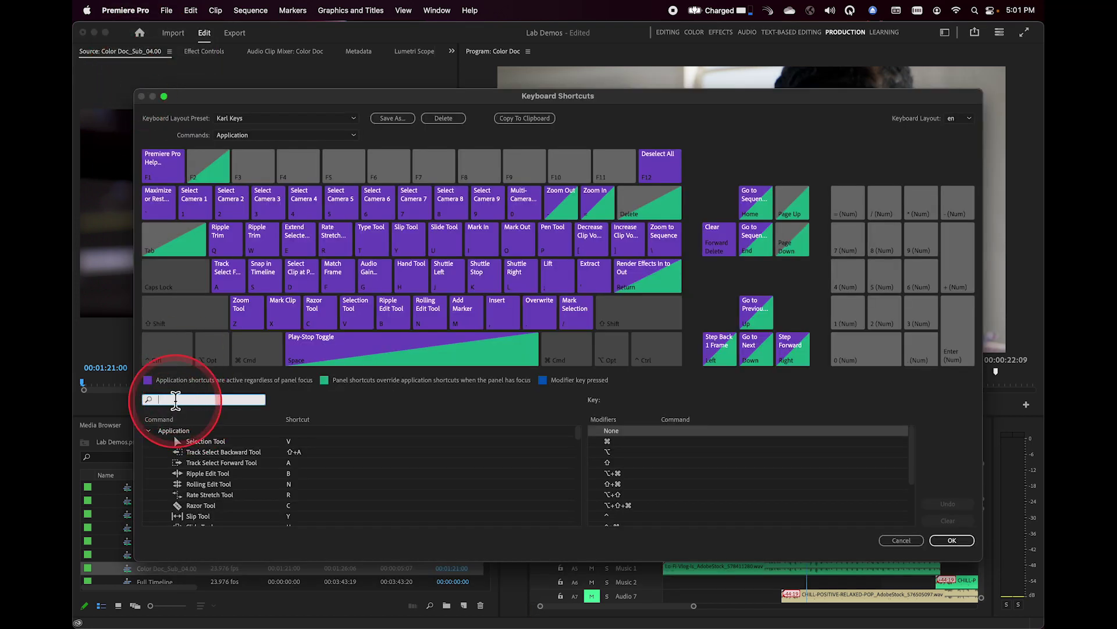
text(desel)
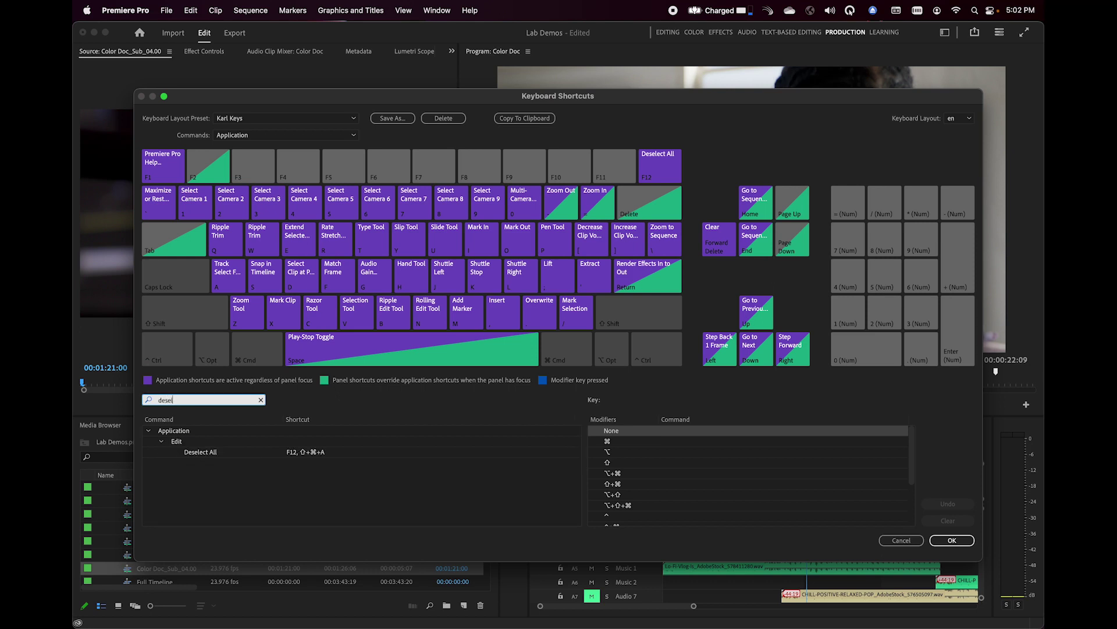
click(199, 452)
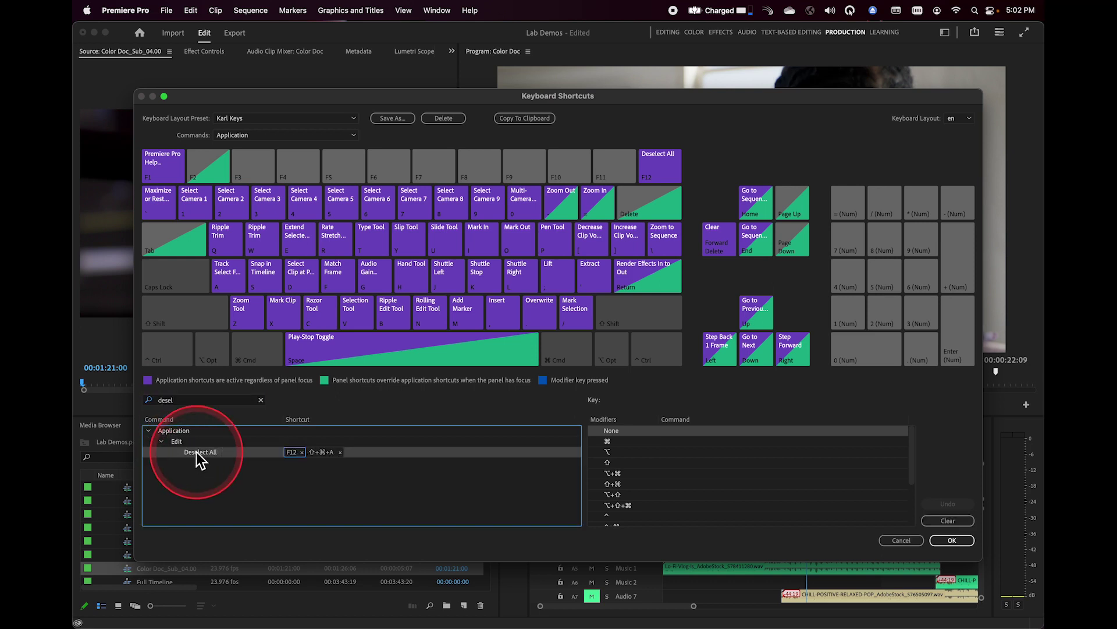
click(316, 452)
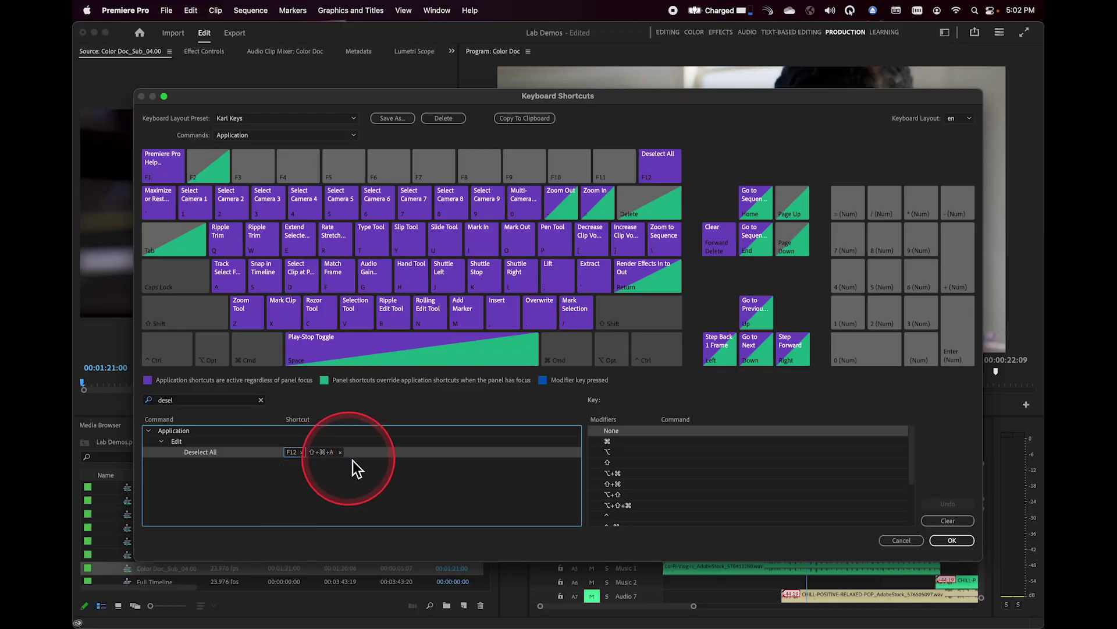
click(341, 452)
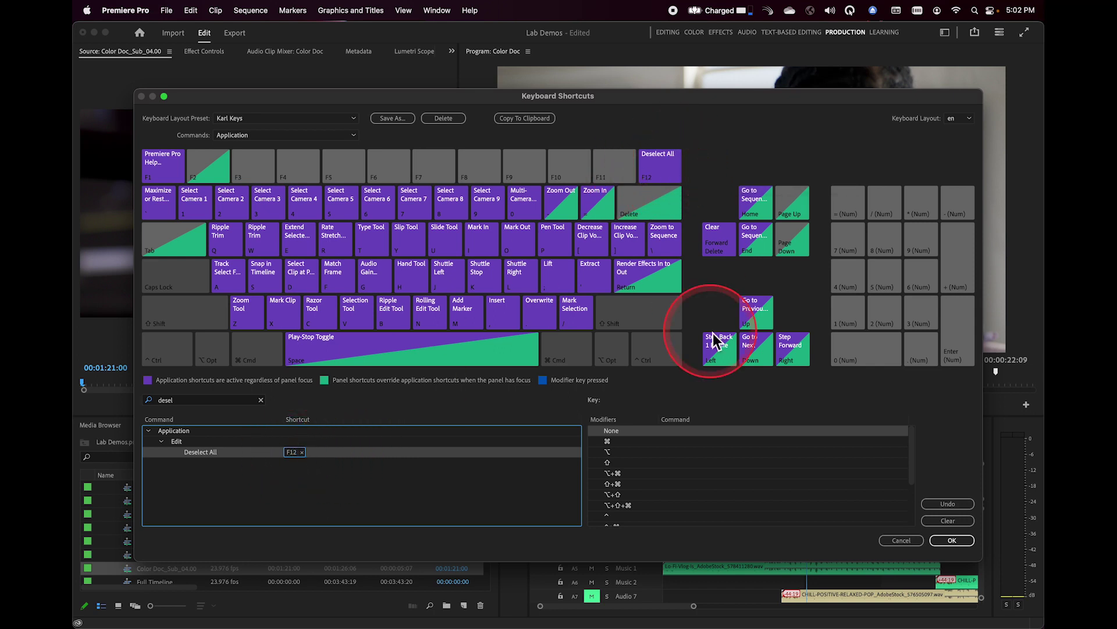
click(953, 542)
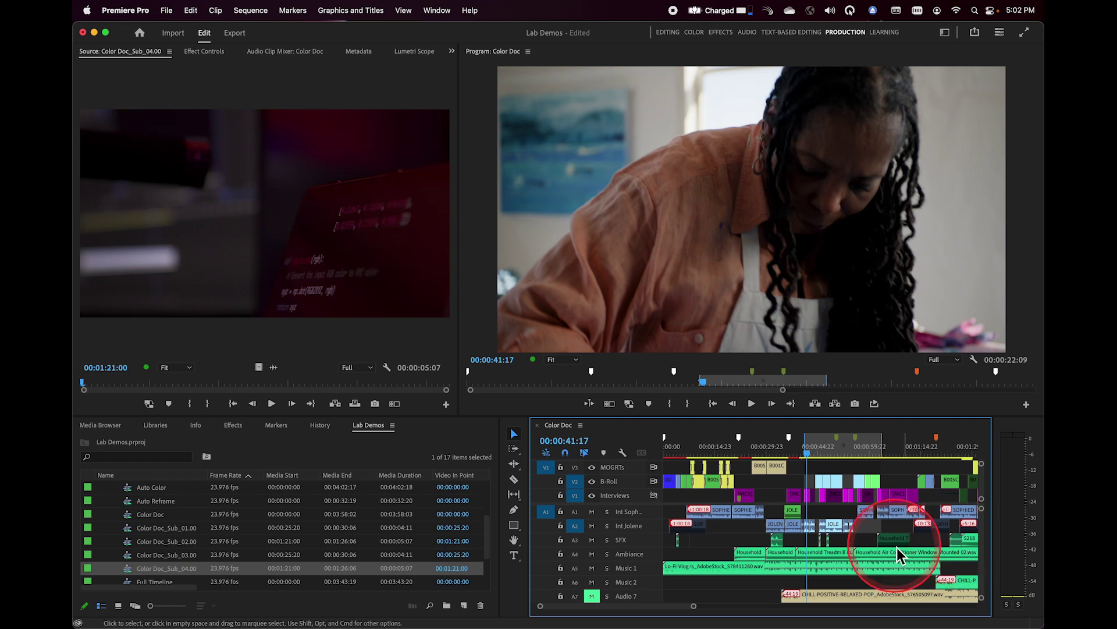
Step: Select the V1, A1 and A2 clips, create Color Doc_Sub_05.00 with Cmd+U, and preview it to 00:00:55:04
drag(776, 490, 698, 521)
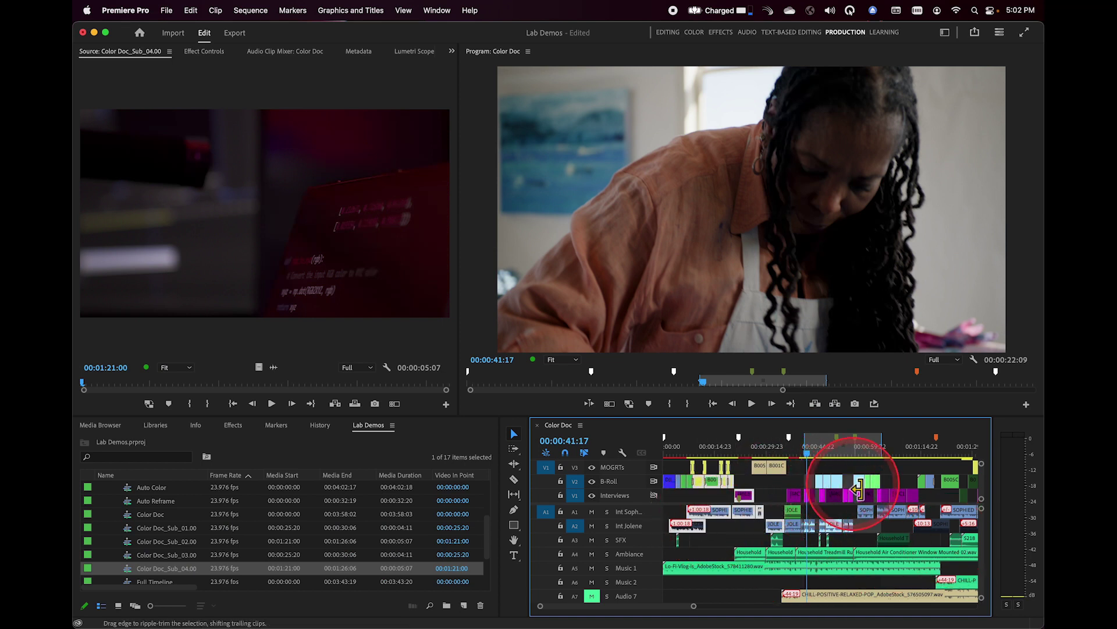
scroll(849, 482, right, 5)
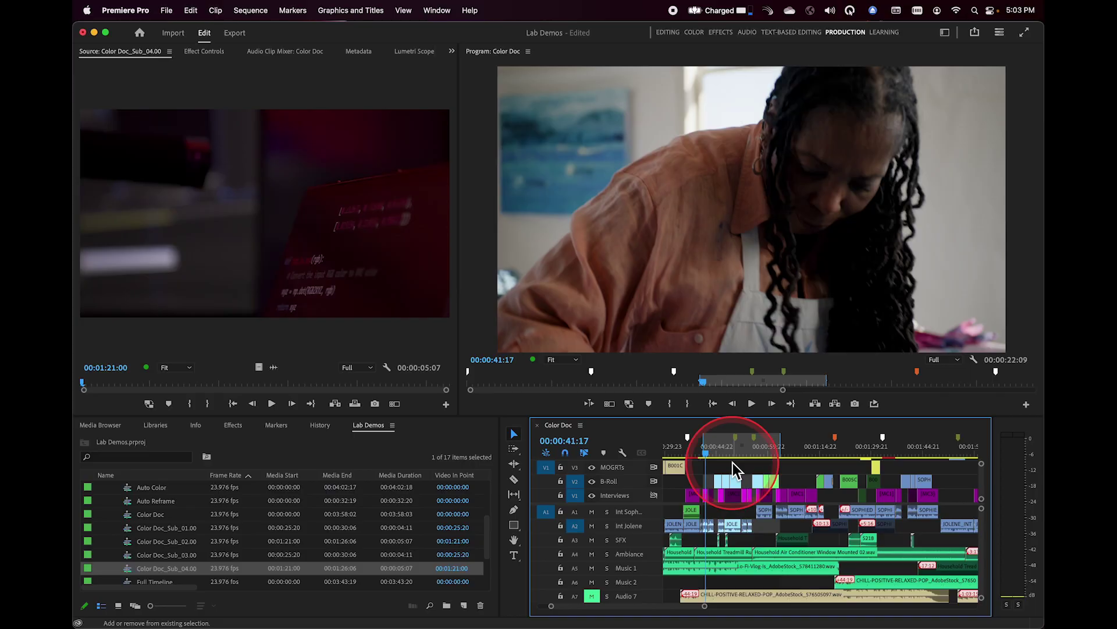
key(super+u)
drag(113, 394, 315, 379)
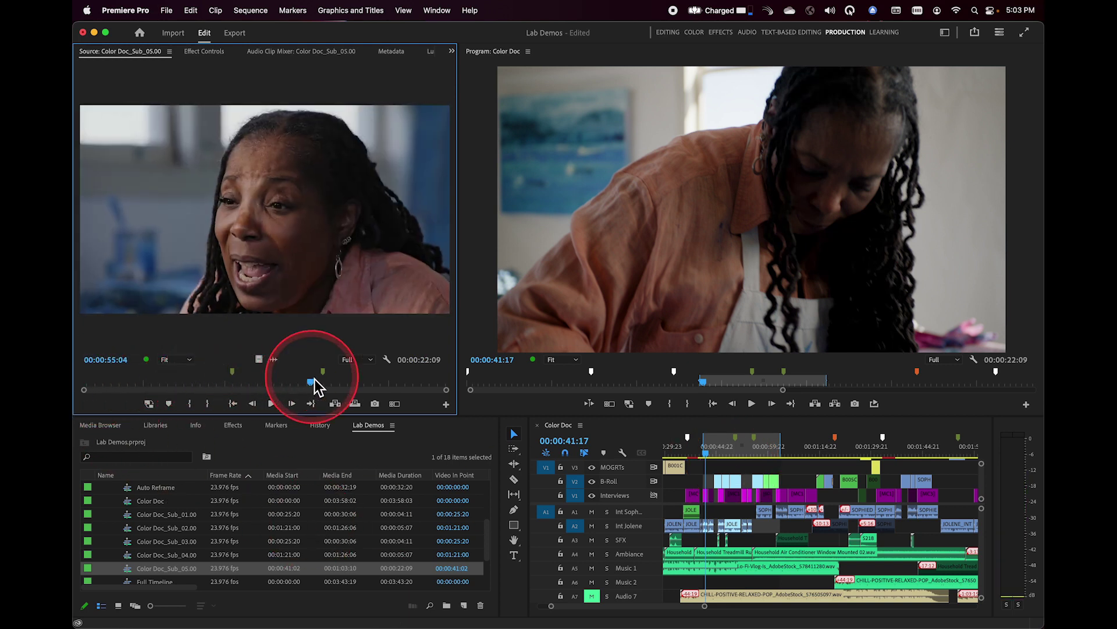